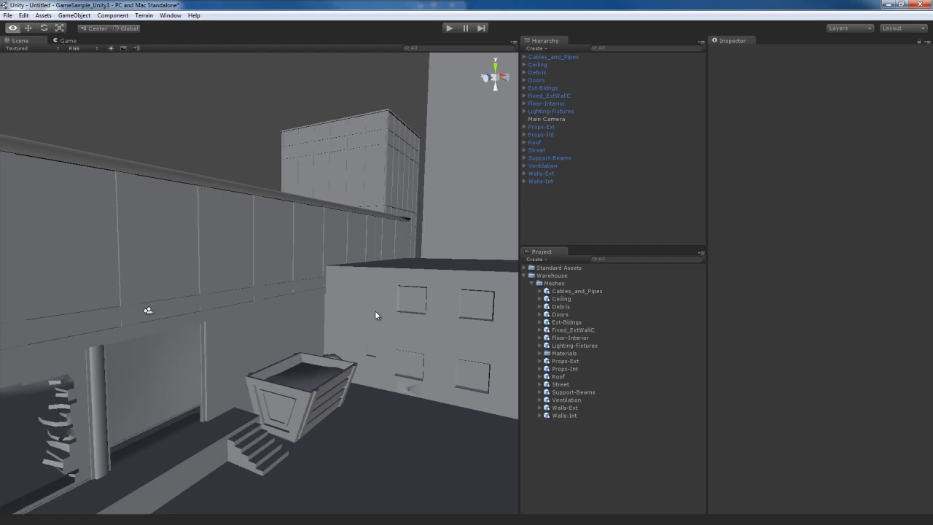
- Create a new folder named Textures inside the project's Warehouse folder
mouse_move(338, 310)
right_mouse_down()
mouse_move(404, 305)
mouse_move(430, 291)
mouse_move(433, 308)
mouse_move(328, 311)
right_mouse_up()
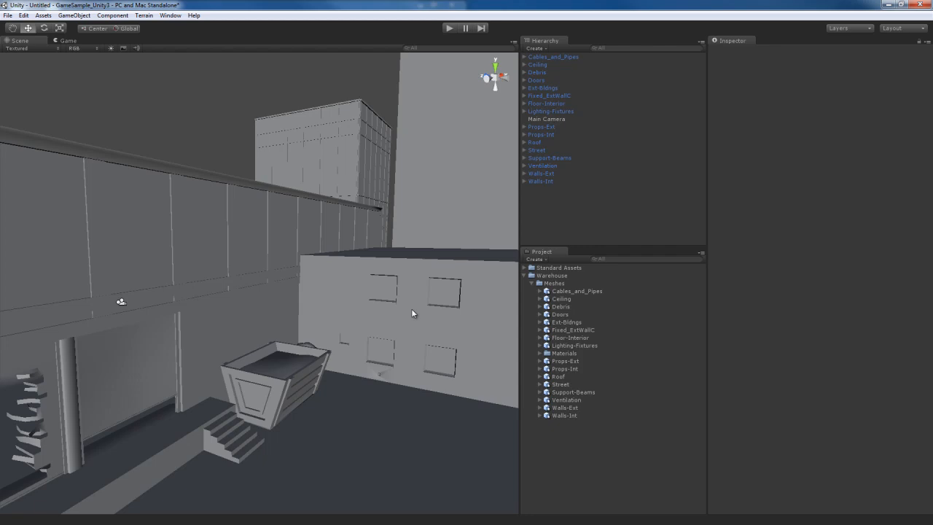
left_click(563, 276)
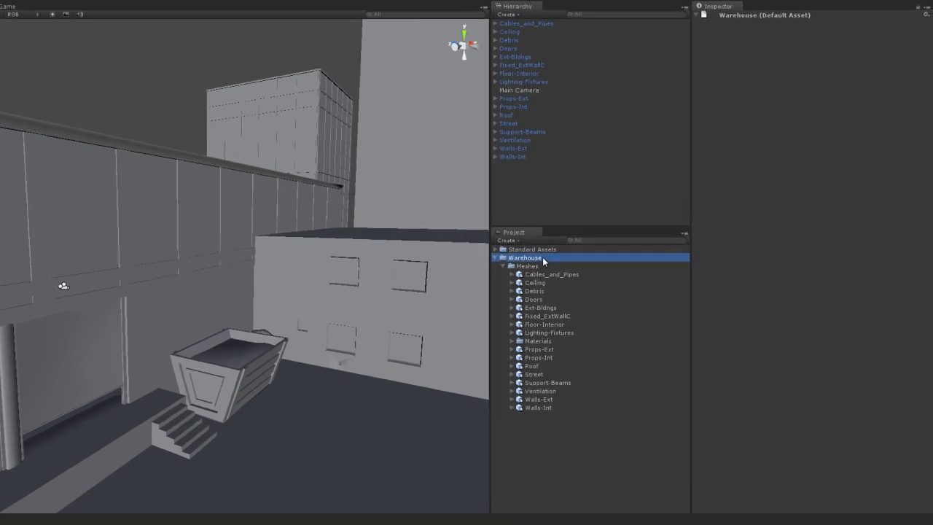
right_click(540, 258)
mouse_move(472, 183)
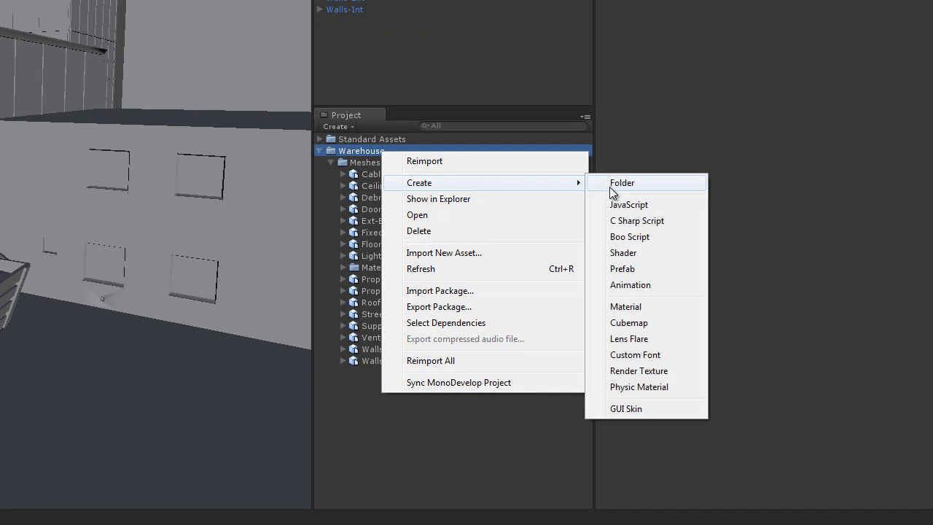
left_click(623, 183)
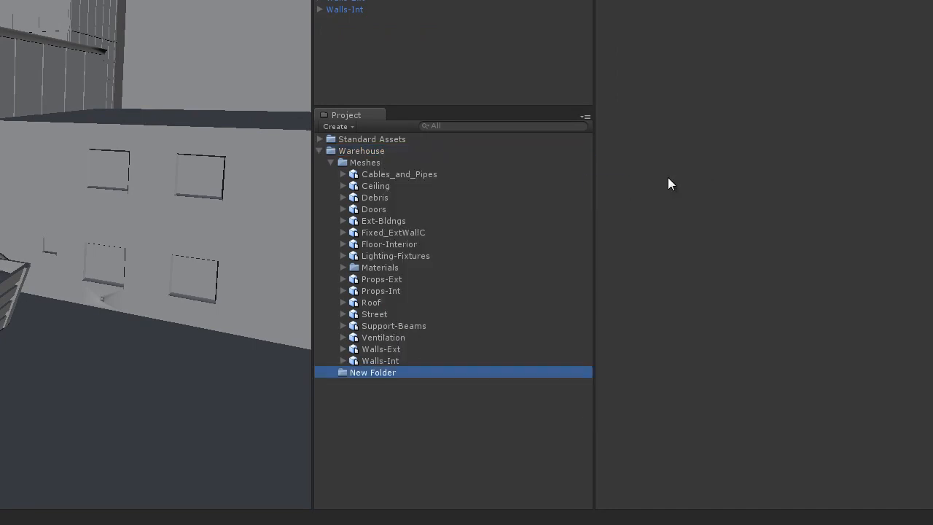
type("Textures")
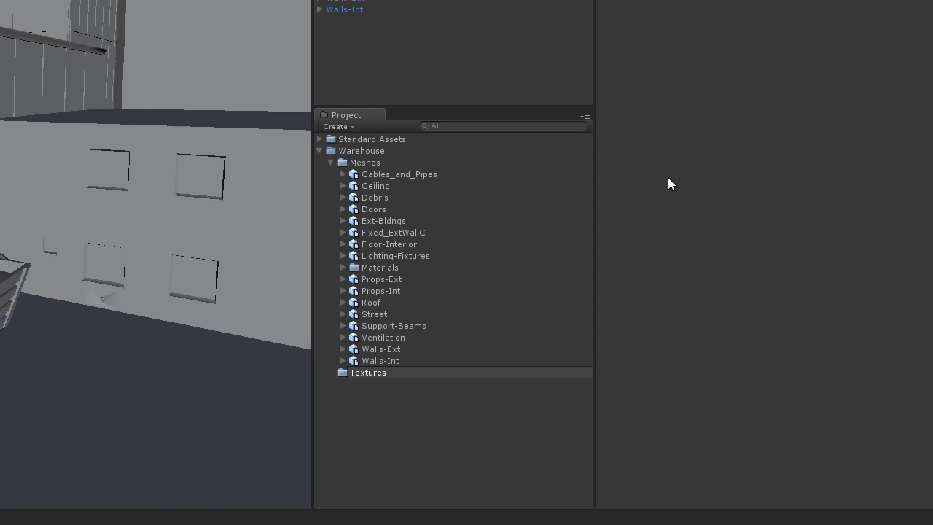
key("Return")
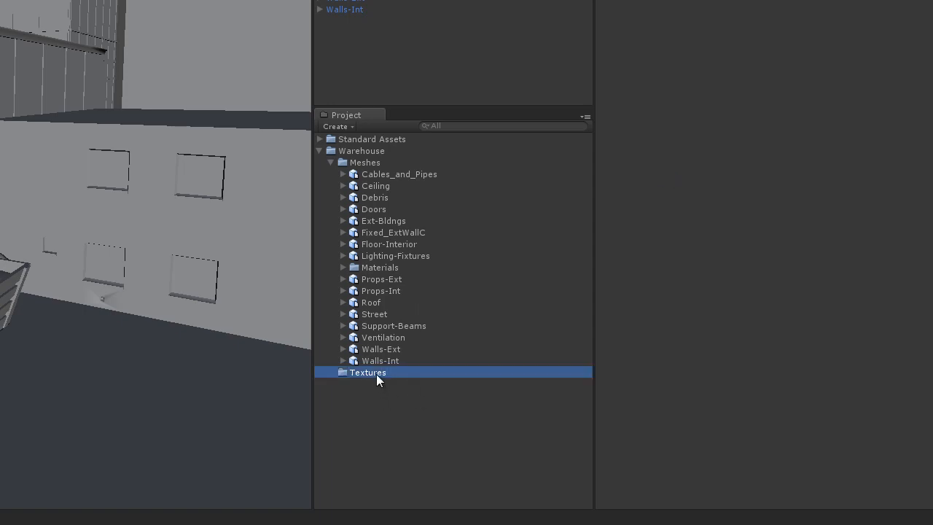
right_click(376, 372)
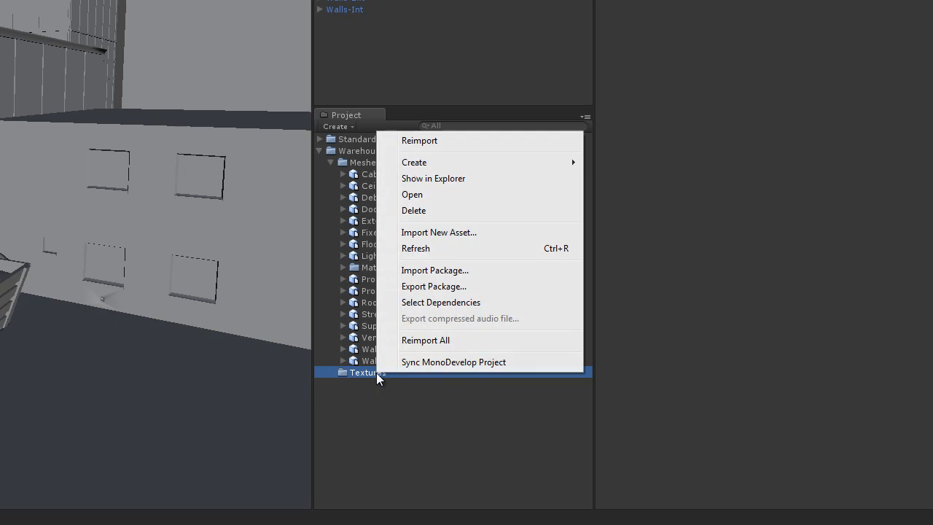
left_click(467, 233)
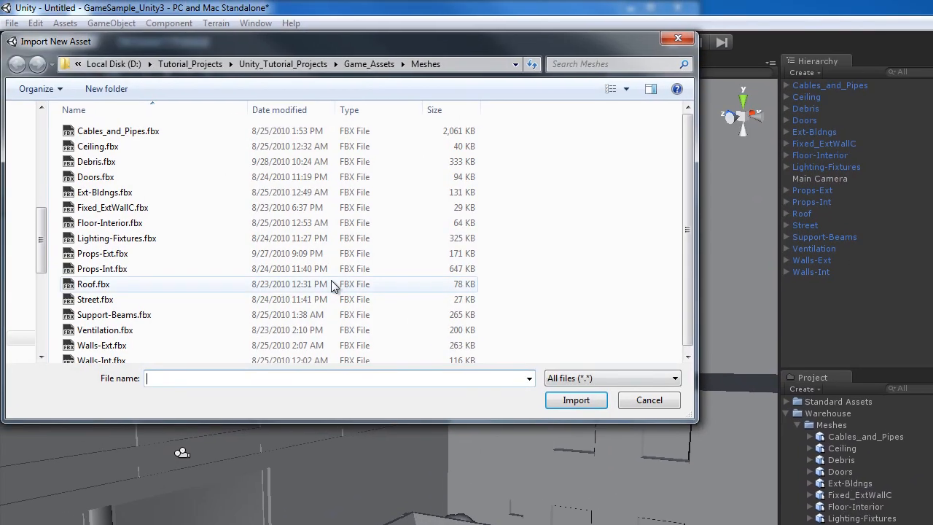
left_click(381, 64)
double_click(93, 146)
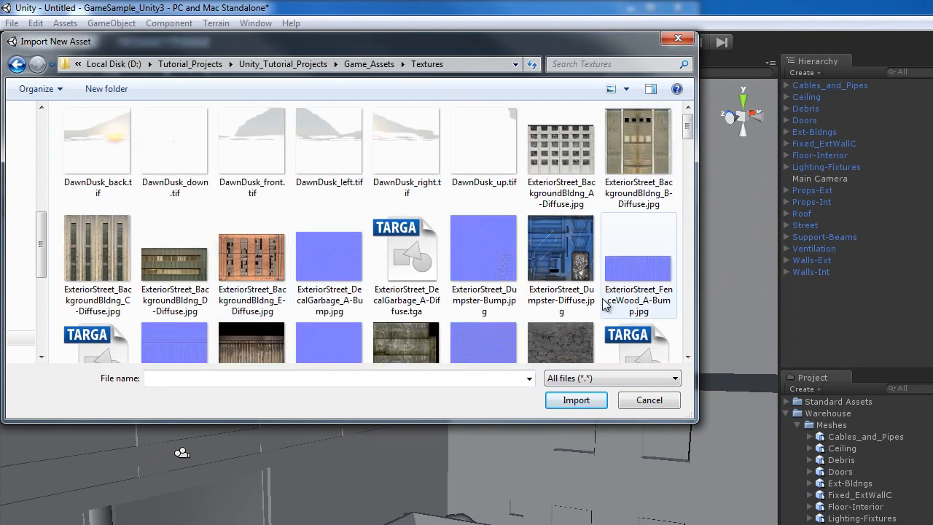
scroll(614, 272, "down", 10)
scroll(589, 297, "down", 10)
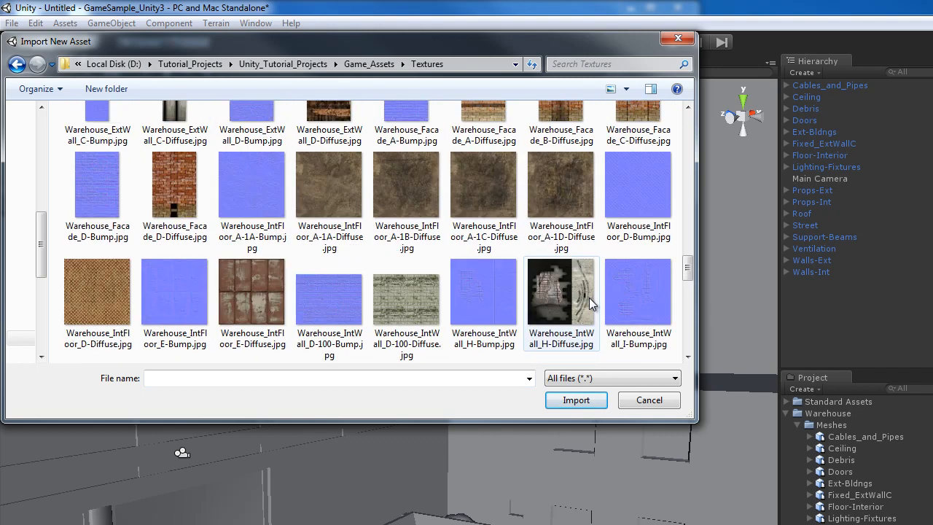
left_click_drag(690, 302, 688, 131)
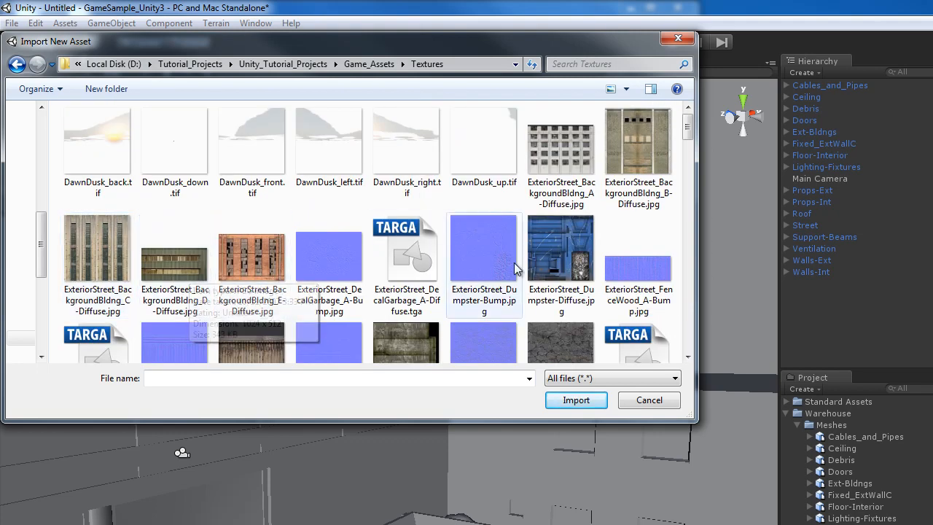
left_click(570, 181)
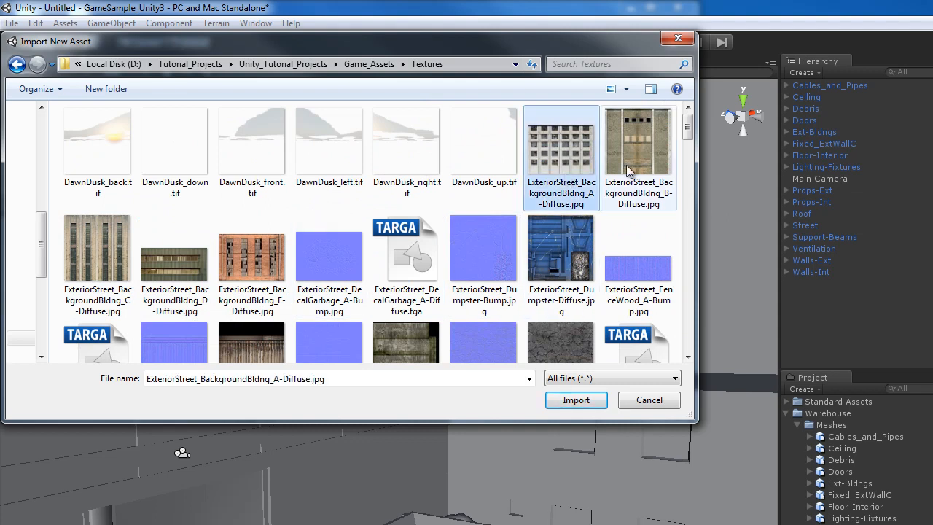
left_click(460, 286)
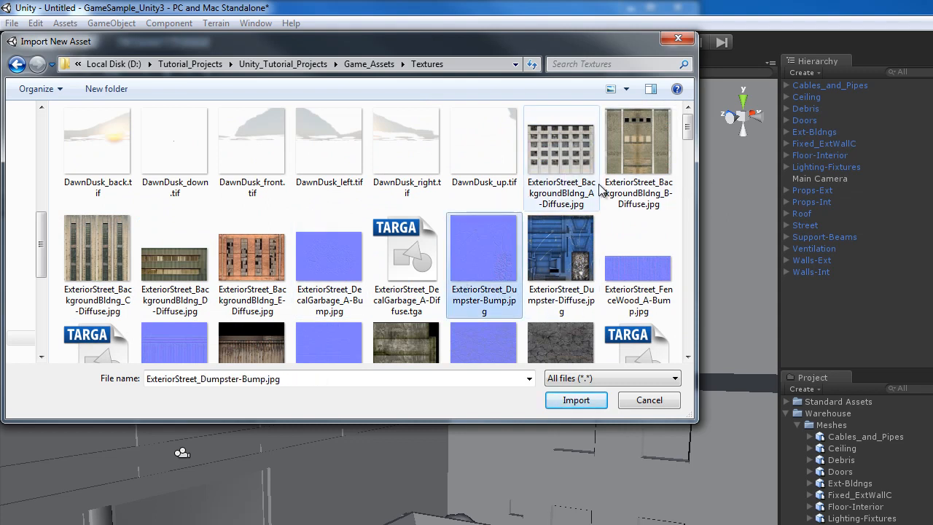
left_click(576, 156)
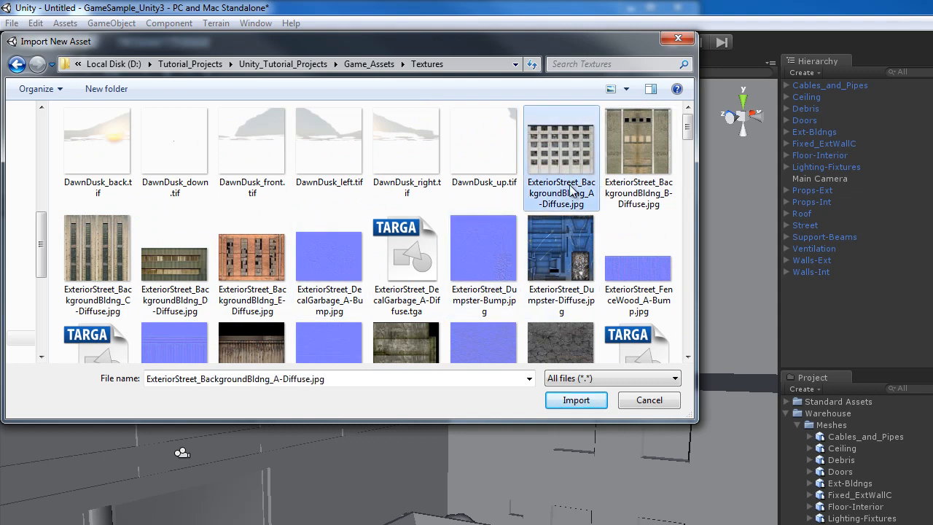
left_click(634, 400)
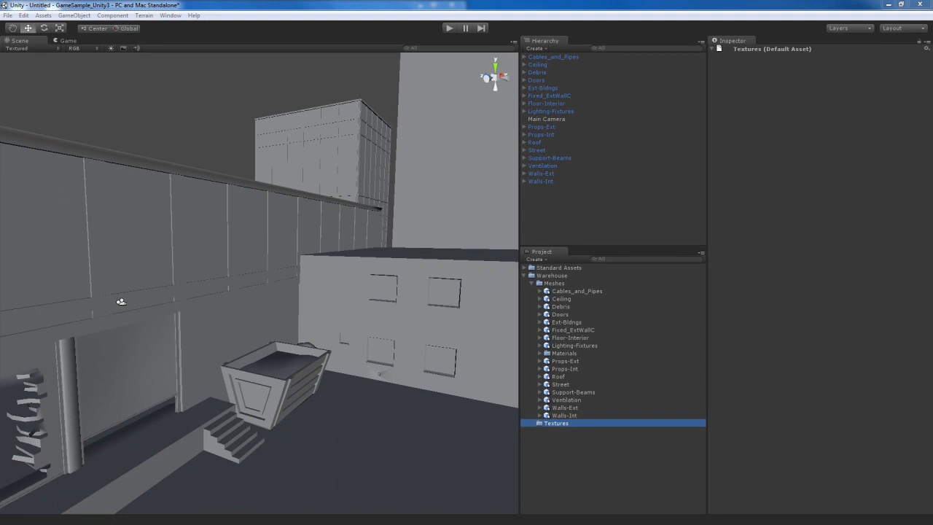
- Switch to Windows Explorer and open the Unity project's Assets\Warehouse\Textures folder
key("alt+Tab")
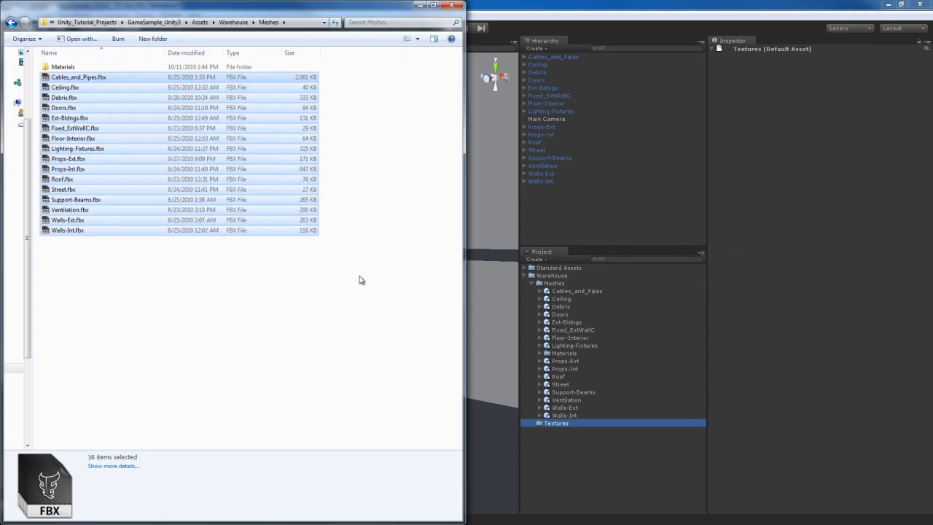
left_click(238, 22)
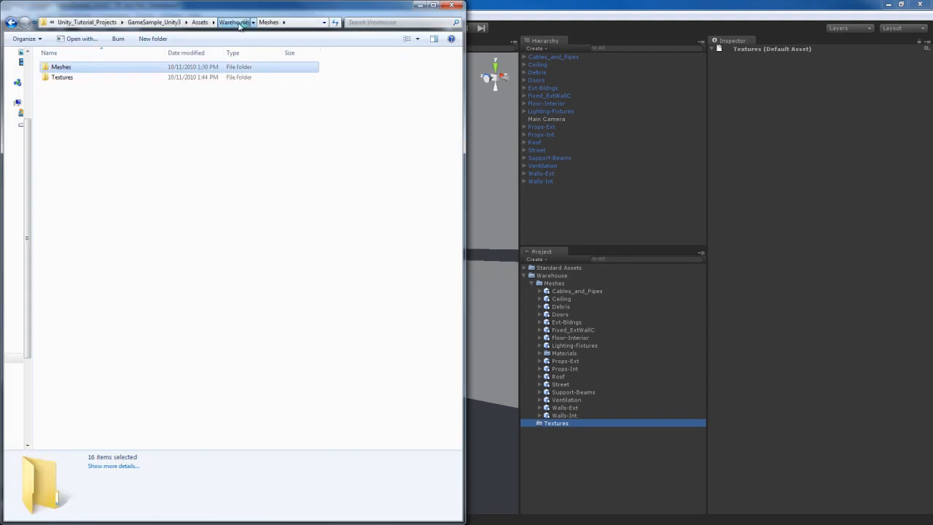
double_click(62, 77)
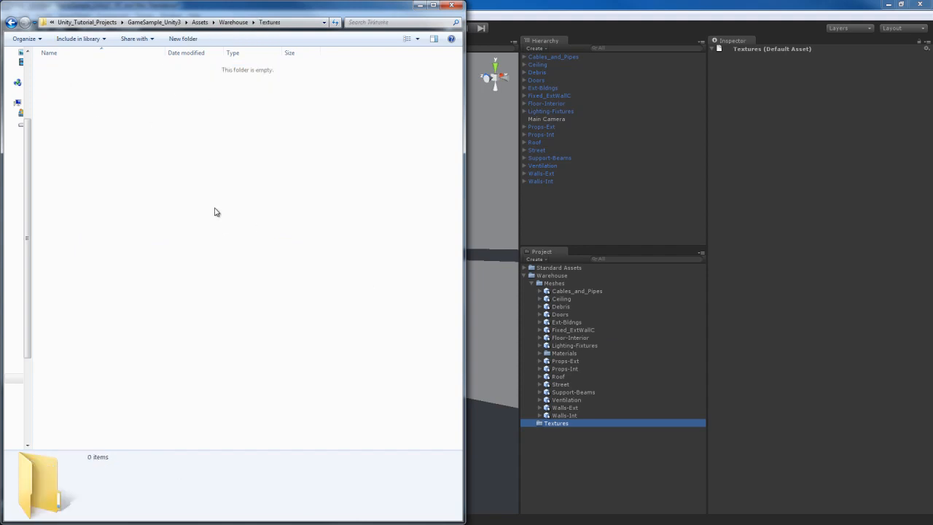
- Bring up the second Explorer window, open the source Game_Assets\Textures folder and copy all of its texture files
left_click_drag(932, 10, 852, 30)
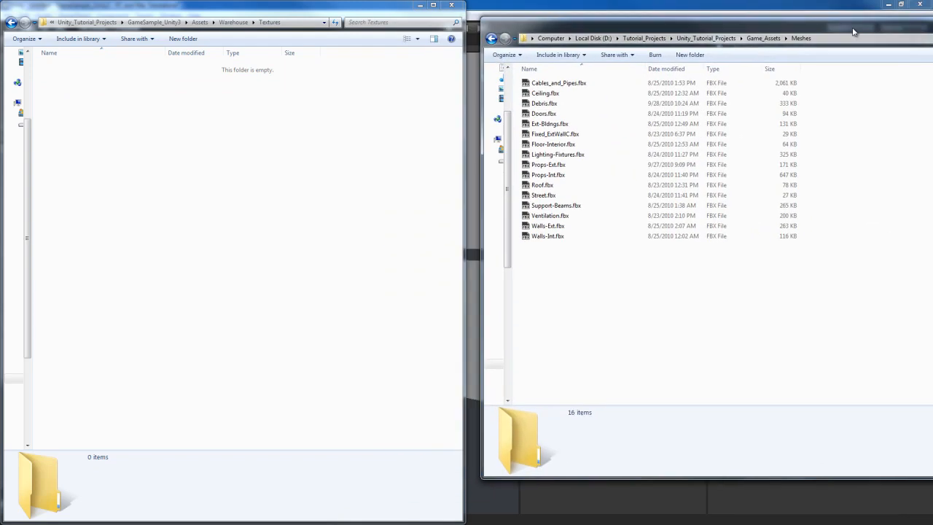
left_click(763, 38)
double_click(545, 95)
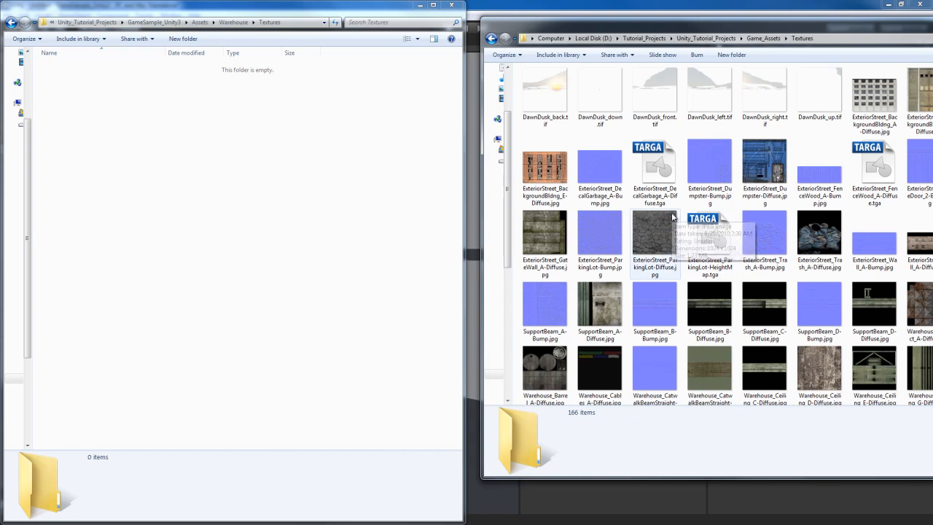
key("ctrl+a")
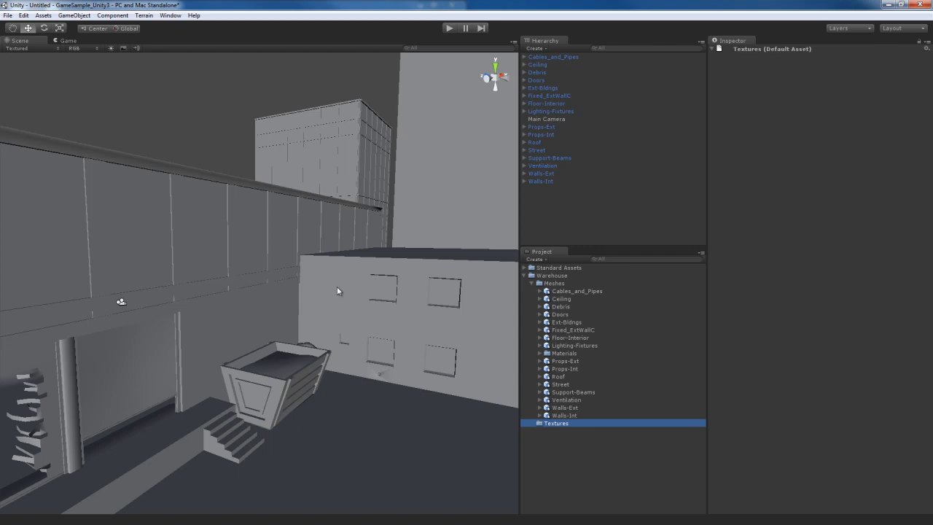
- Save the Unity scene as Warehouse_Level in the project's Warehouse folder and select the saved scene asset
key("ctrl+s")
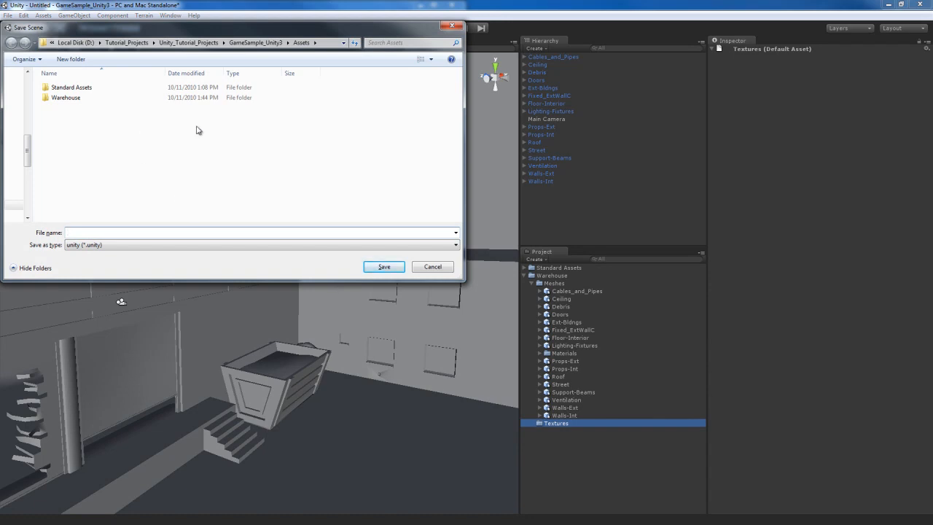
double_click(72, 99)
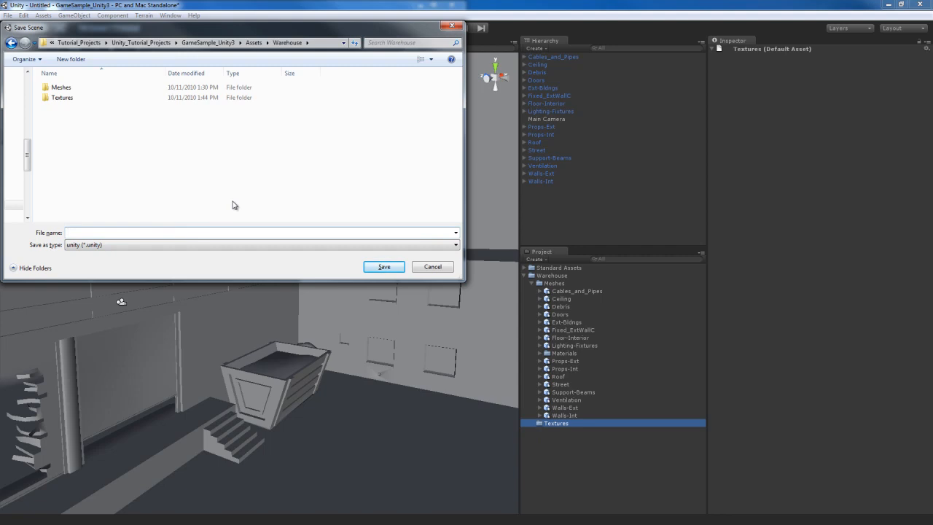
type("WArehouse")
key("Left")
key("Left")
key("Left")
key("Left")
key("Left")
key("Left")
key("Left")
key("BackSpace")
type("arehouse_Level")
key("Return")
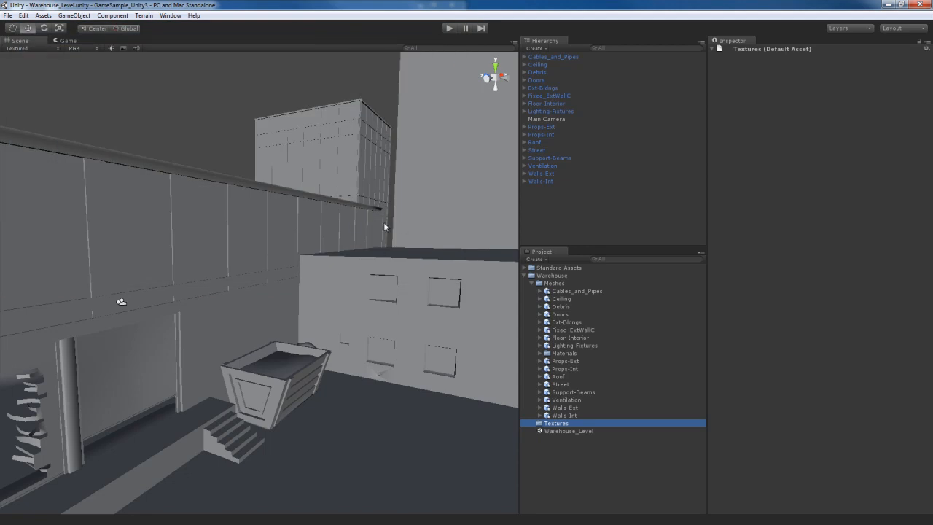
left_click(565, 432)
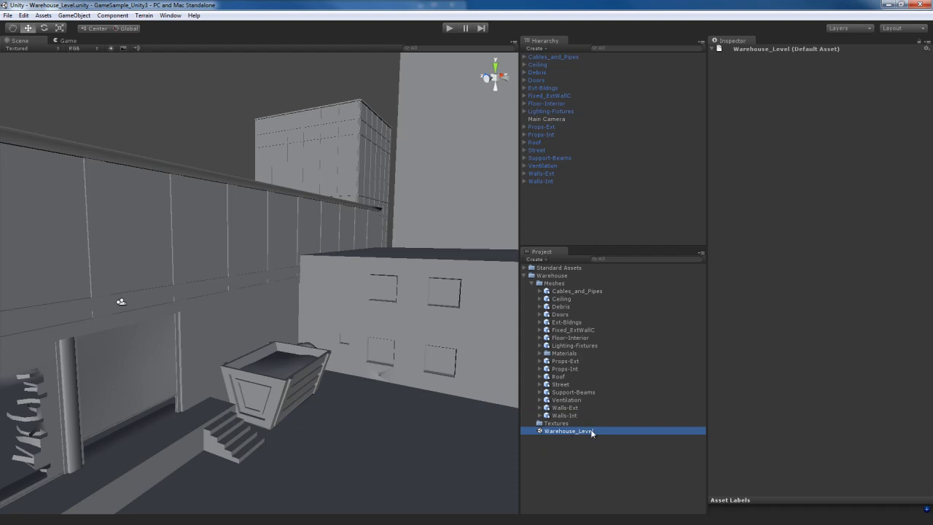
- Switch back to Windows Explorer and paste all the copied texture files into the project's Warehouse\Textures folder
left_click(561, 423)
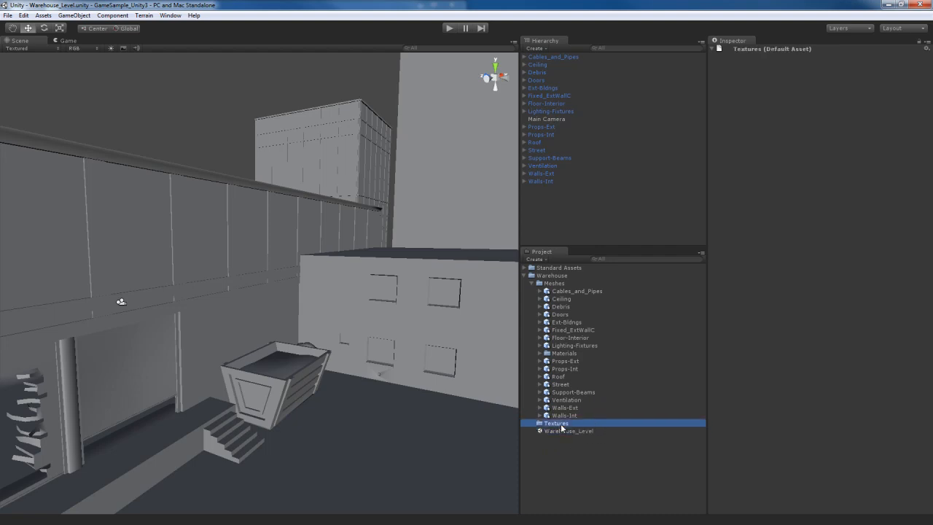
key("alt+Tab")
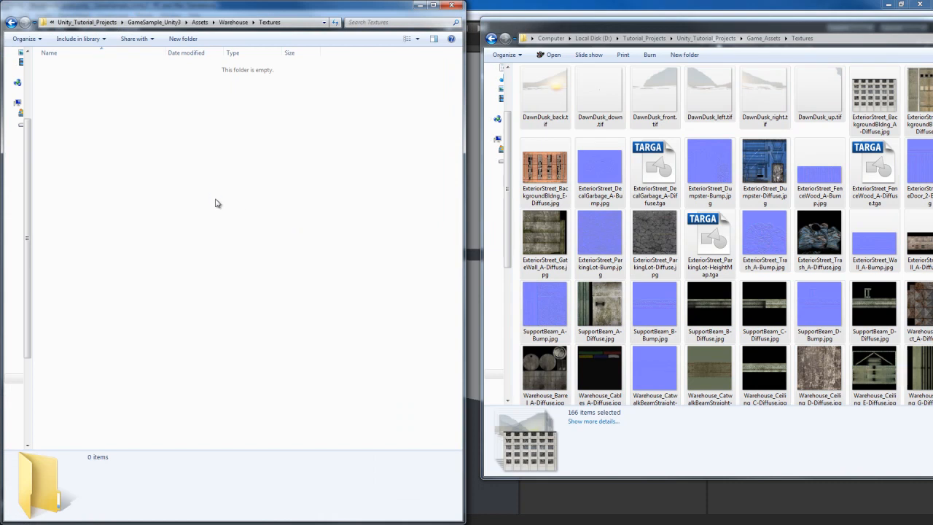
key("ctrl+v")
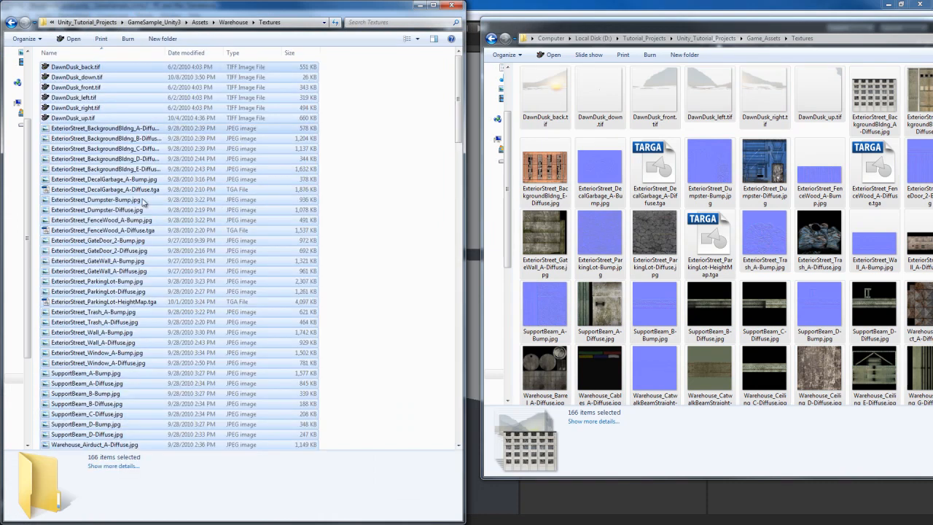
scroll(357, 274, "down", 4)
scroll(359, 273, "down", 5)
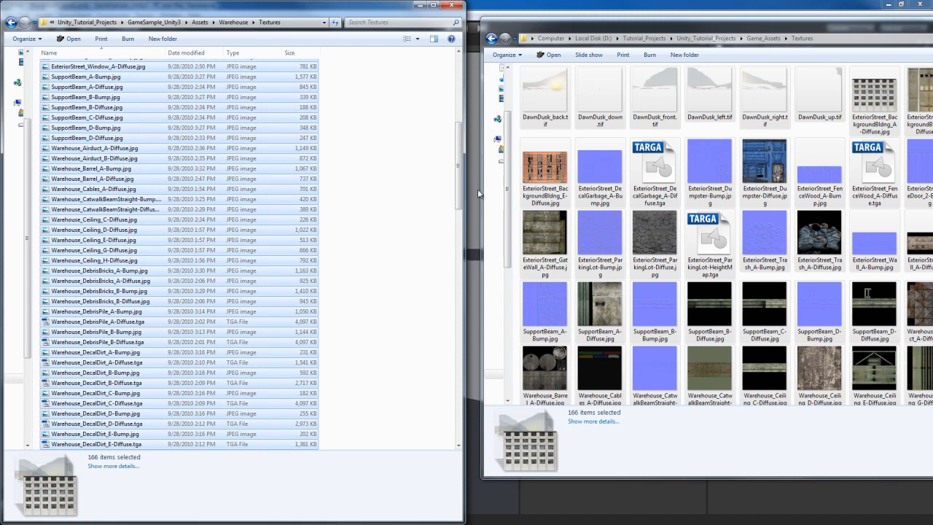
left_click_drag(458, 177, 415, 110)
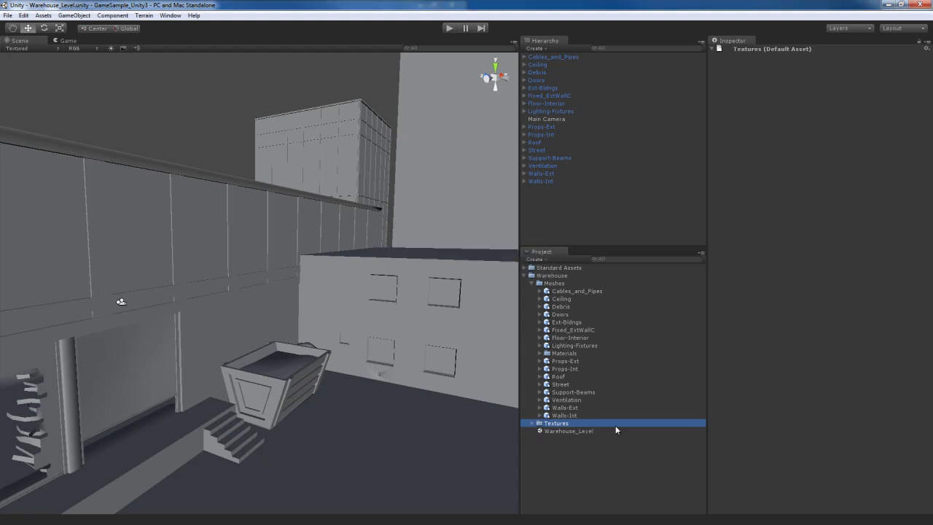
- Expand the project's Textures folder, browse the imported textures and select Warehouse_Facade_A-Diffuse to show its import settings
left_click(532, 423)
scroll(617, 412, "down", 10)
scroll(617, 412, "down", 15)
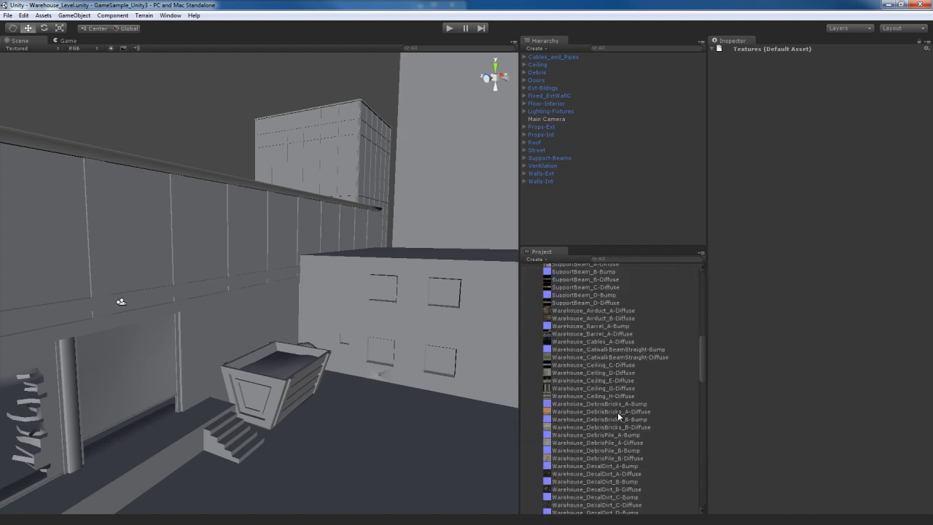
scroll(617, 411, "down", 15)
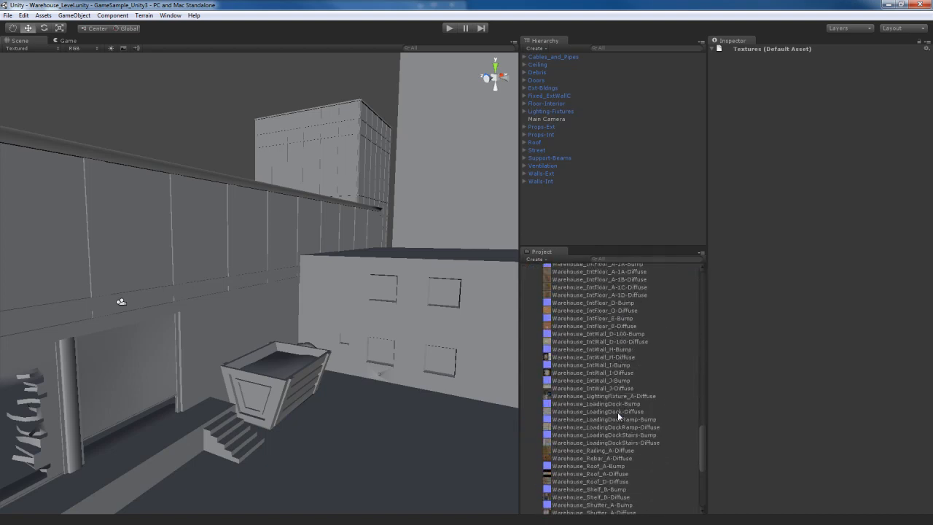
scroll(618, 412, "up", 15)
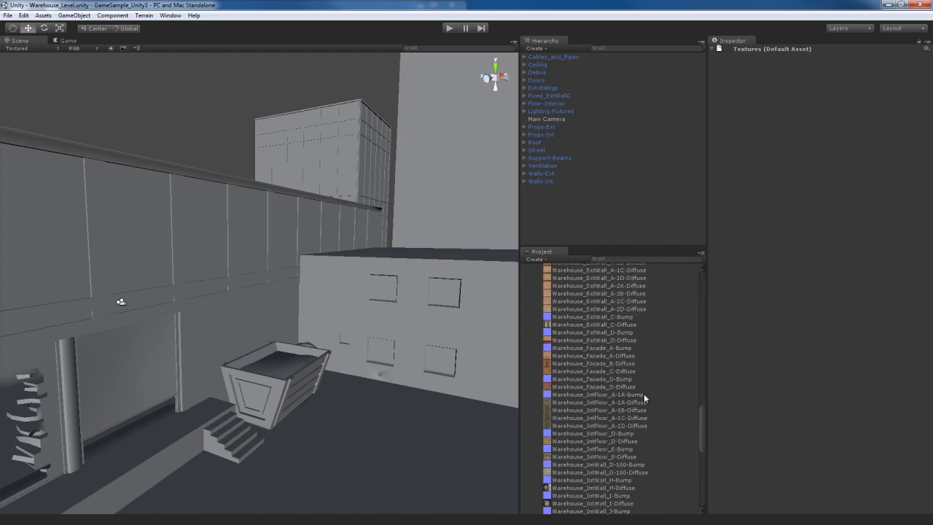
left_click(597, 355)
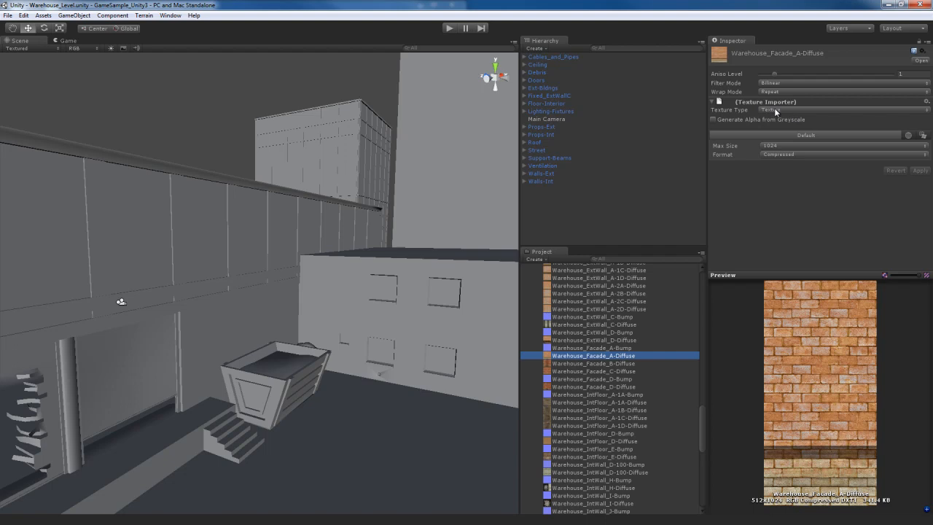
- Review the available texture types for the facade texture, switch to Advanced to view its import options and return to Texture
left_click(824, 110)
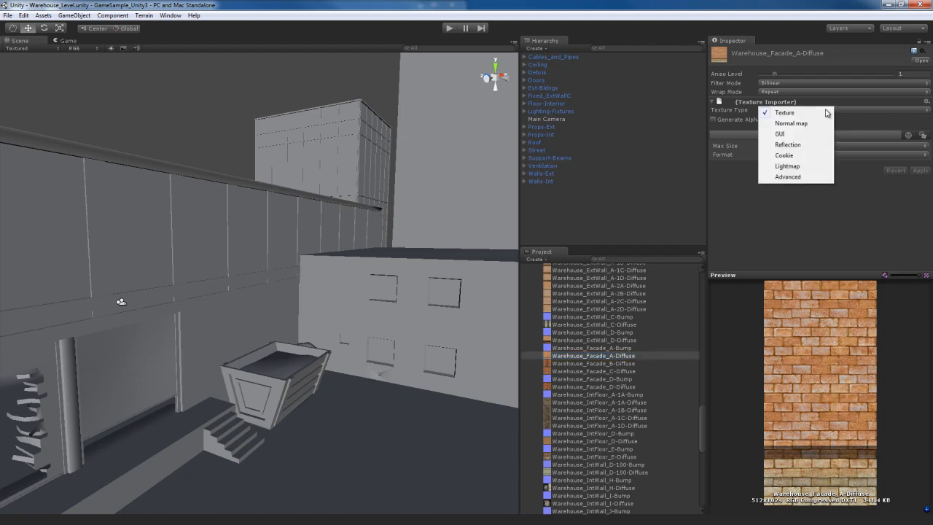
left_click(810, 223)
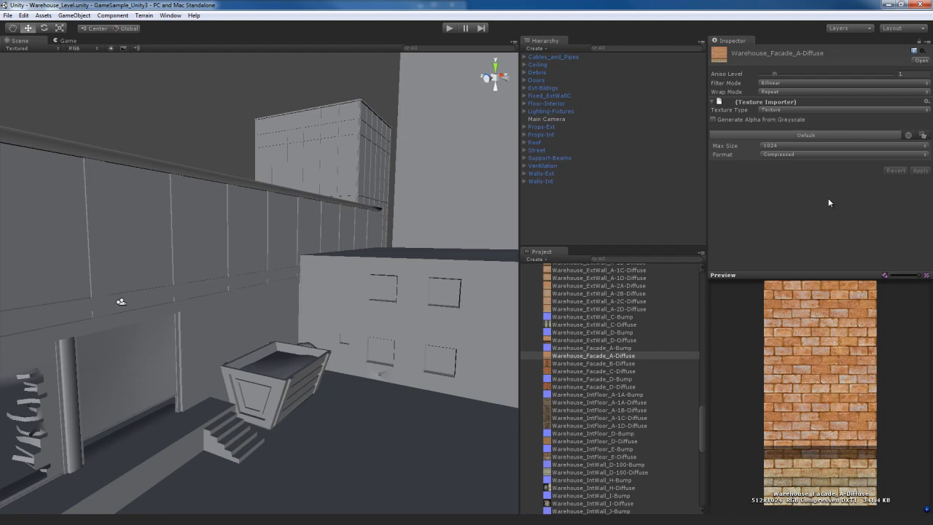
left_click(831, 110)
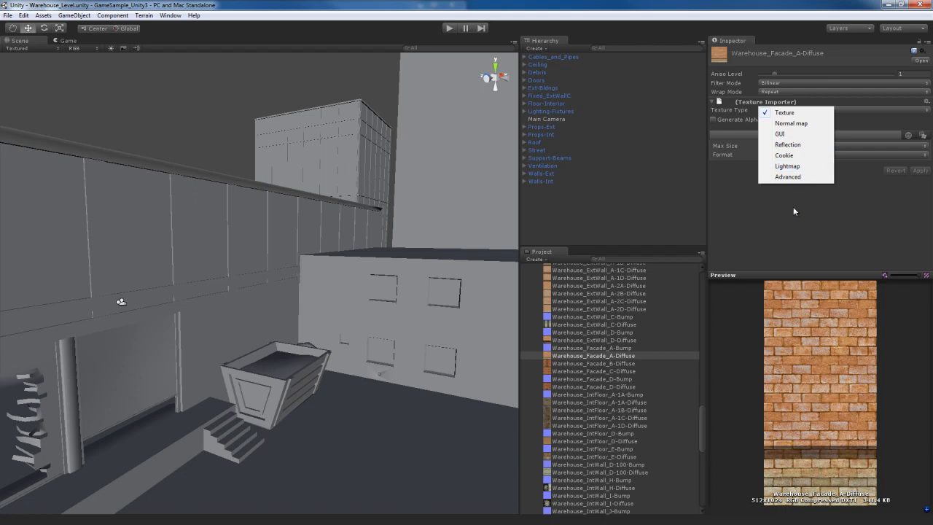
left_click(789, 178)
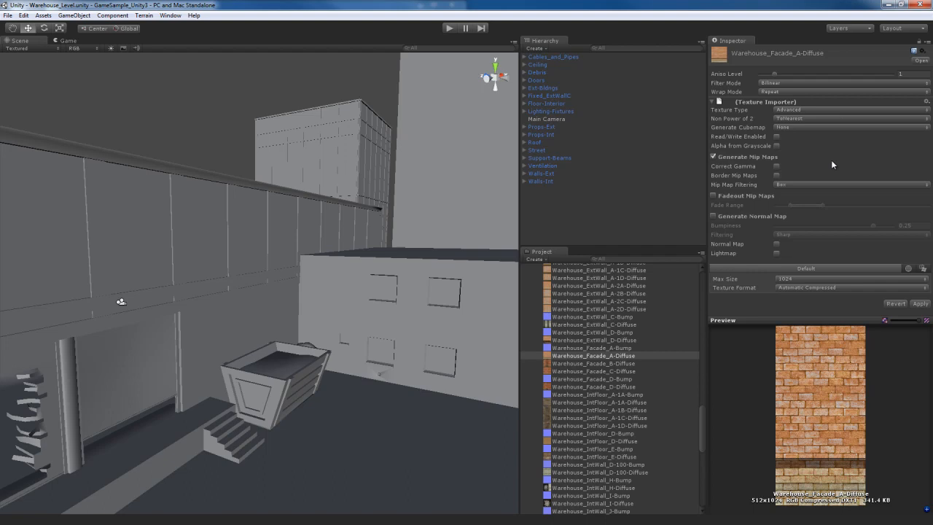
left_click(808, 109)
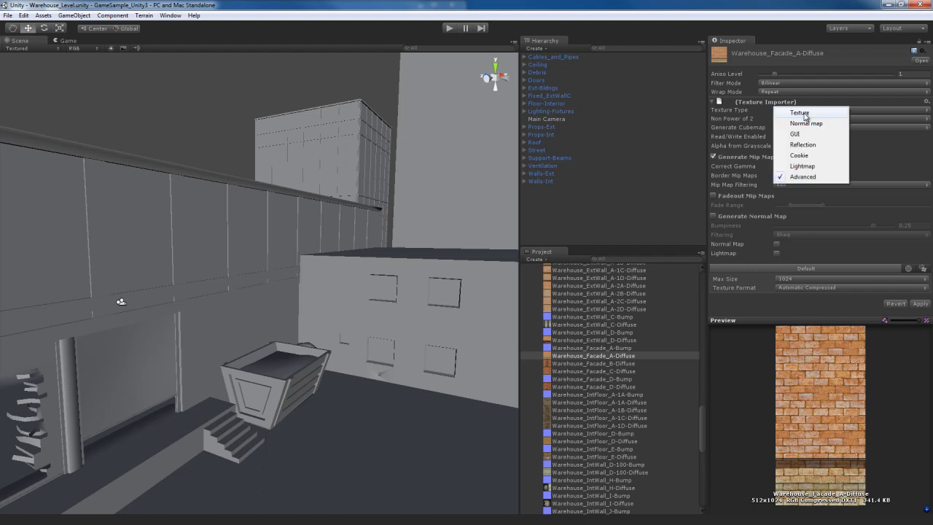
left_click(801, 114)
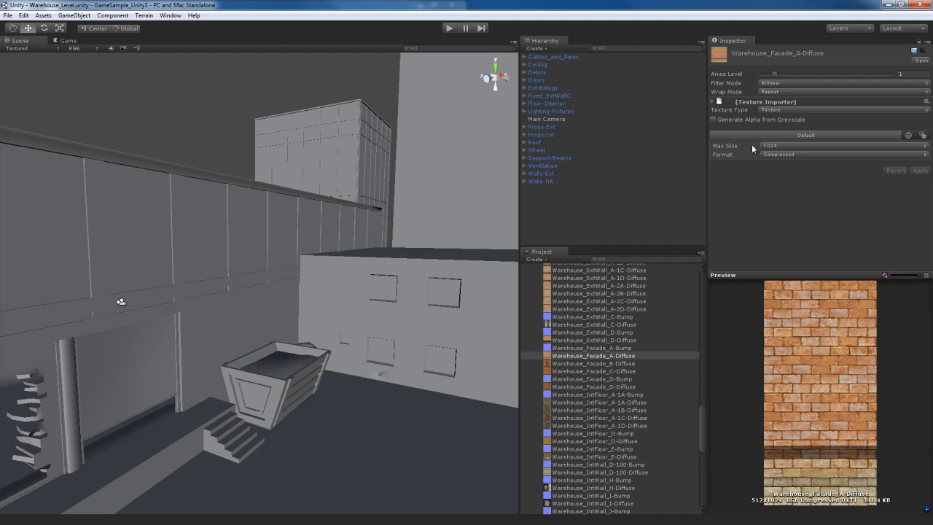
- Examine the Max Size and Format choices for the facade texture, leaving both settings as they are
left_click(791, 150)
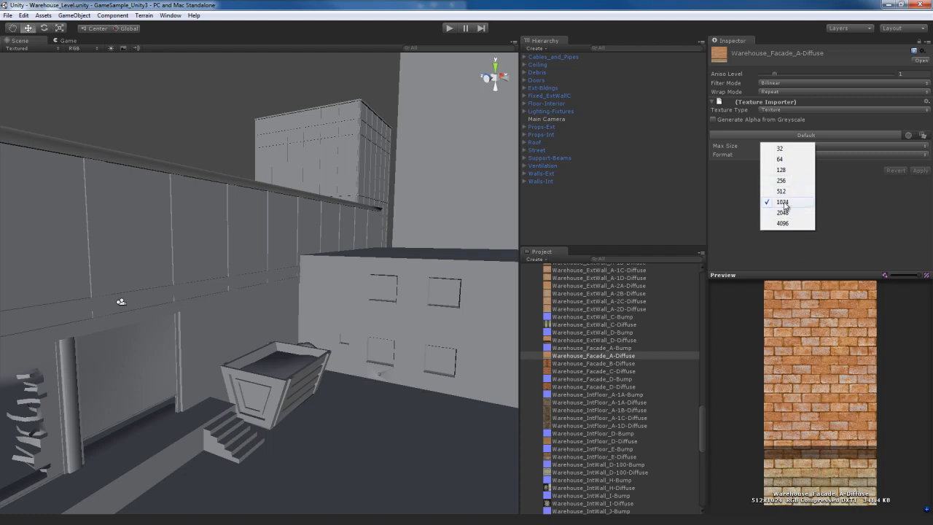
left_click(805, 204)
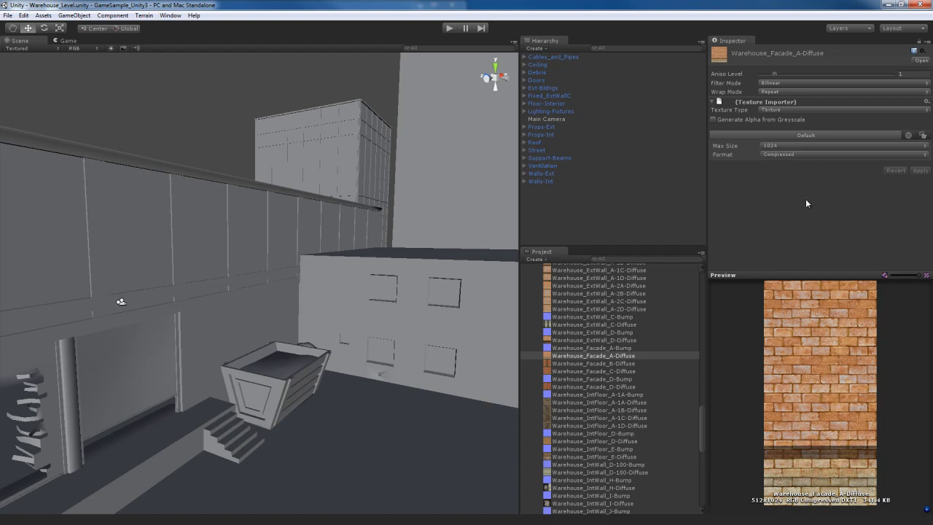
left_click(800, 156)
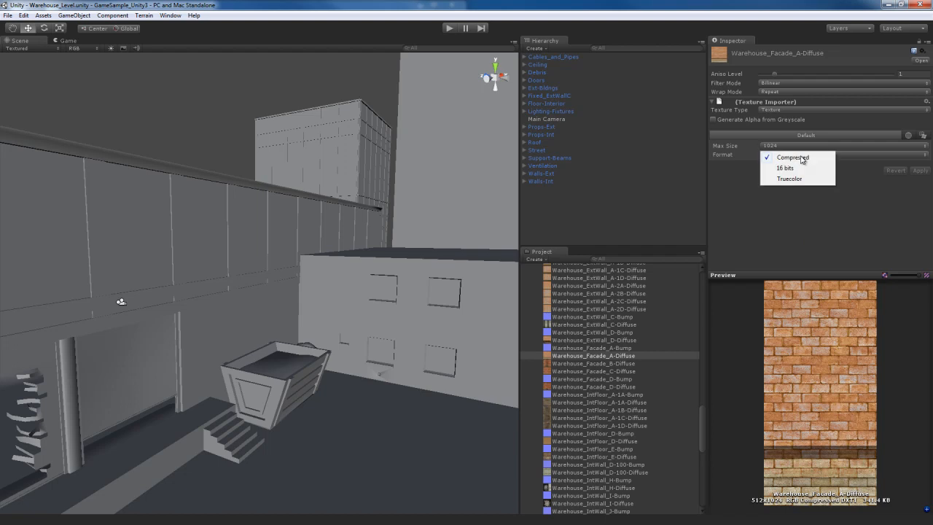
left_click(806, 214)
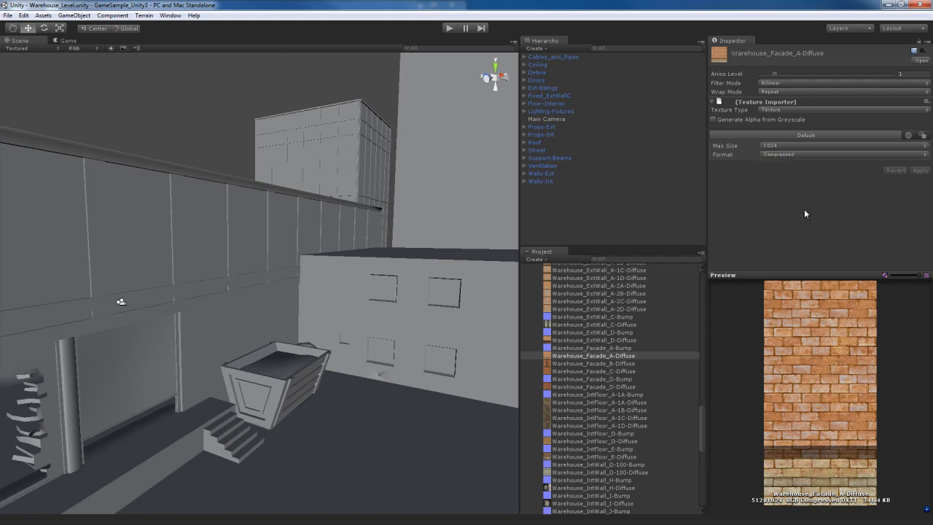
- Show the facade texture's Advanced import options once more and set its type back to Texture
left_click(810, 110)
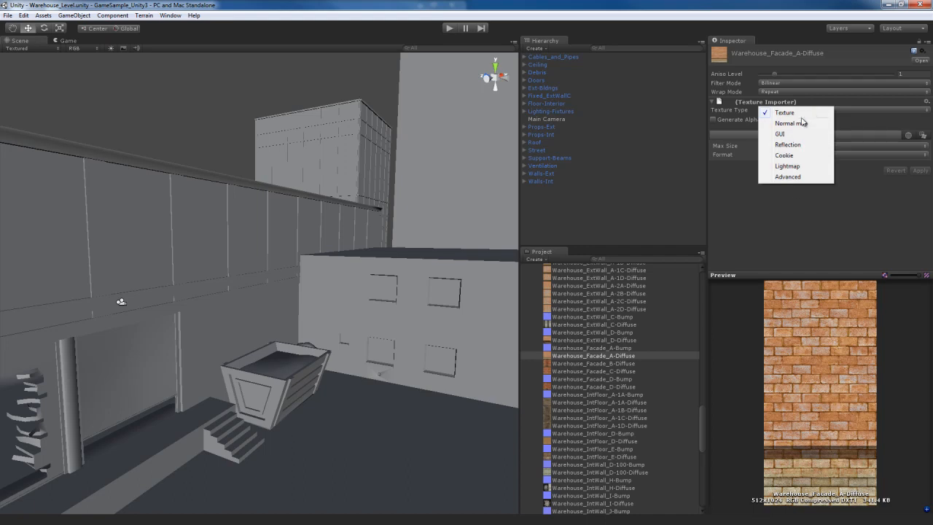
left_click(792, 177)
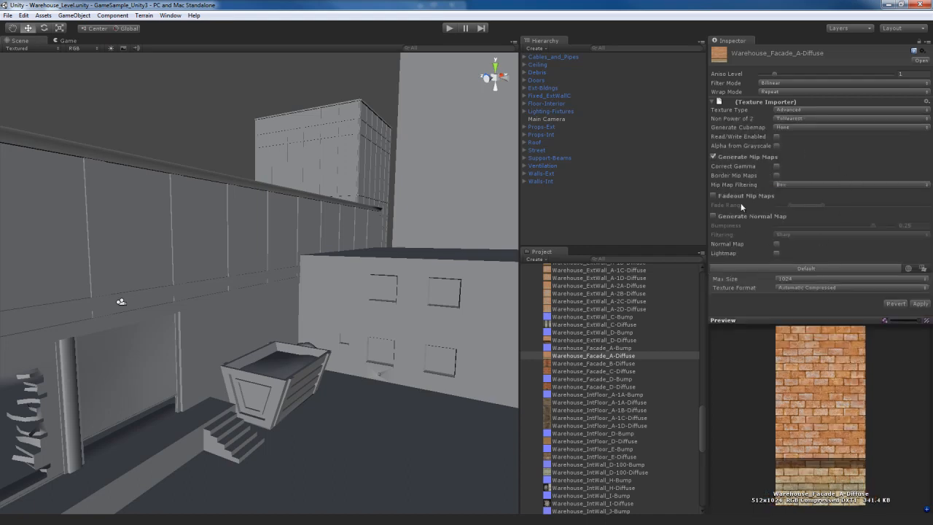
left_click(810, 110)
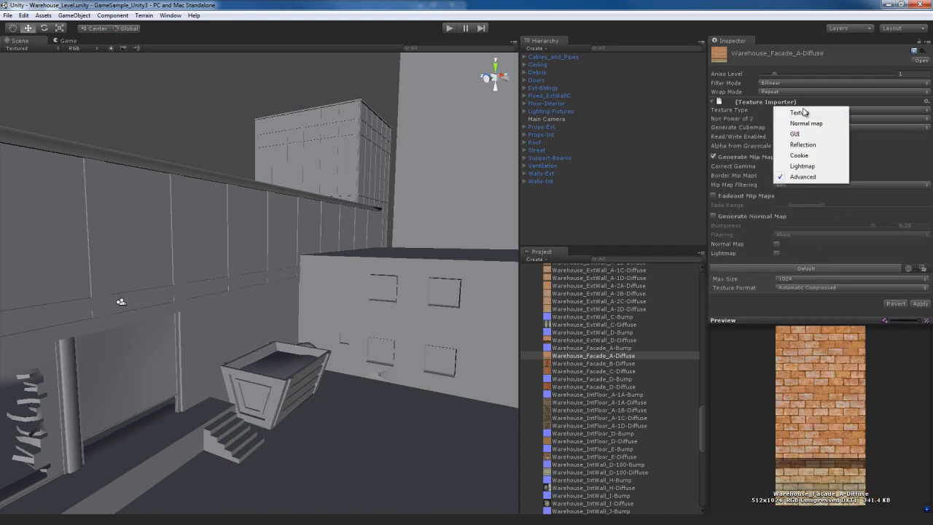
left_click(800, 116)
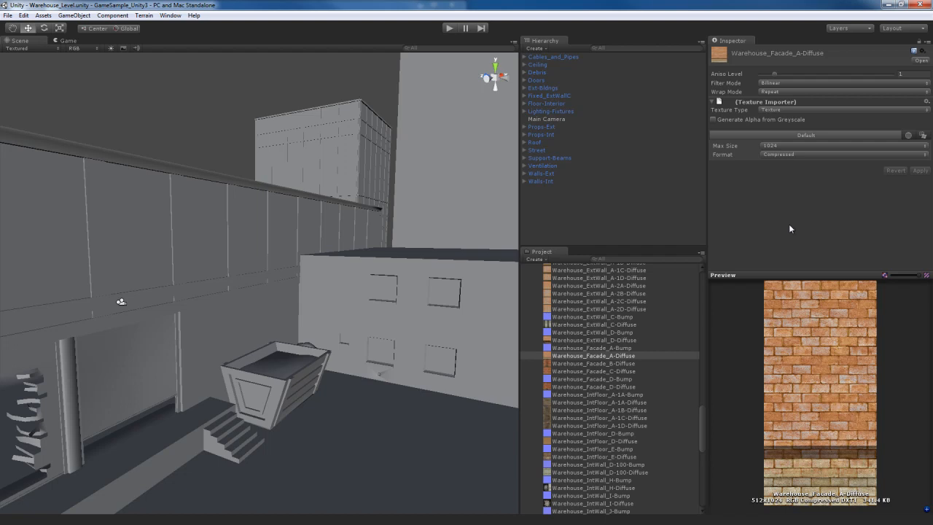
- Turn the scene view toward the building facade with the windows beyond the dumpster
right_click_drag(387, 315, 451, 325)
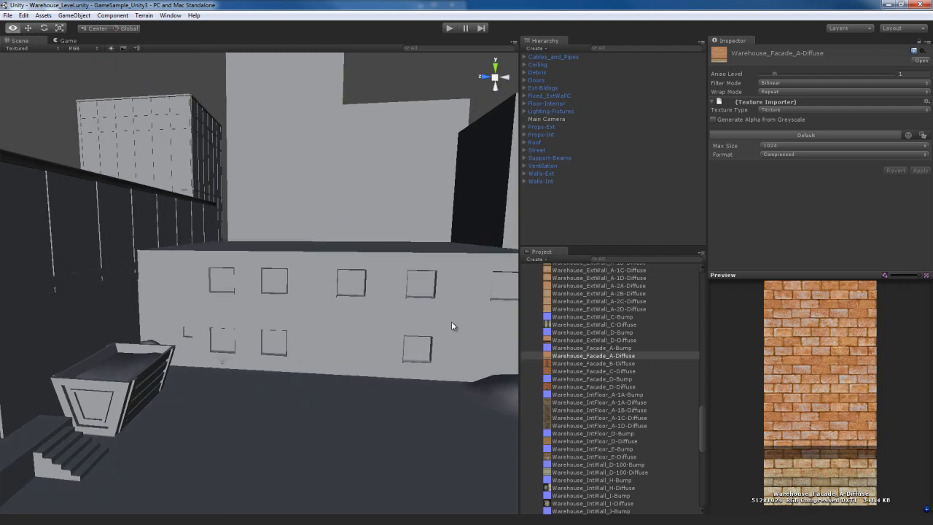